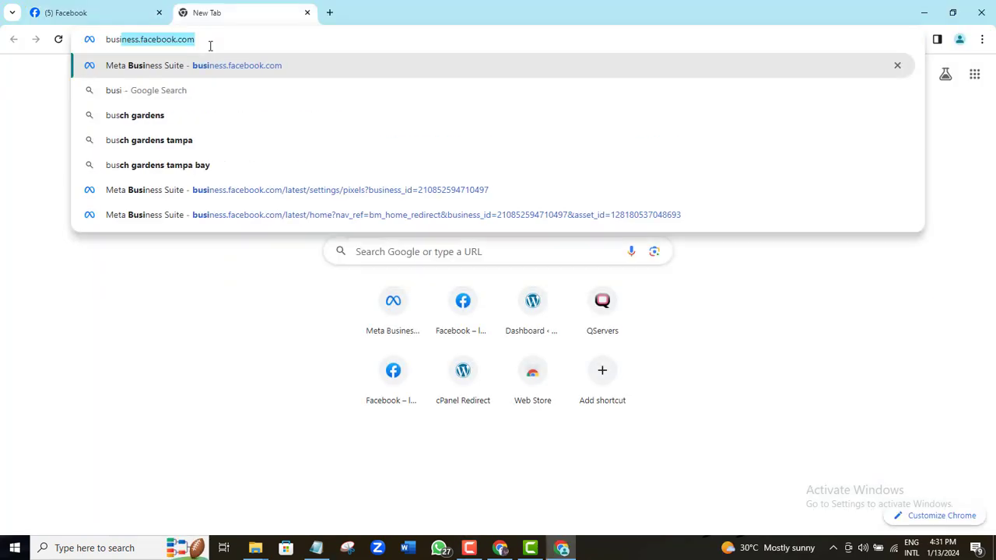
- Load business.facebook.com in a new tab to reach the Meta Business Suite home
type("ness.facebook.com")
key("Return")
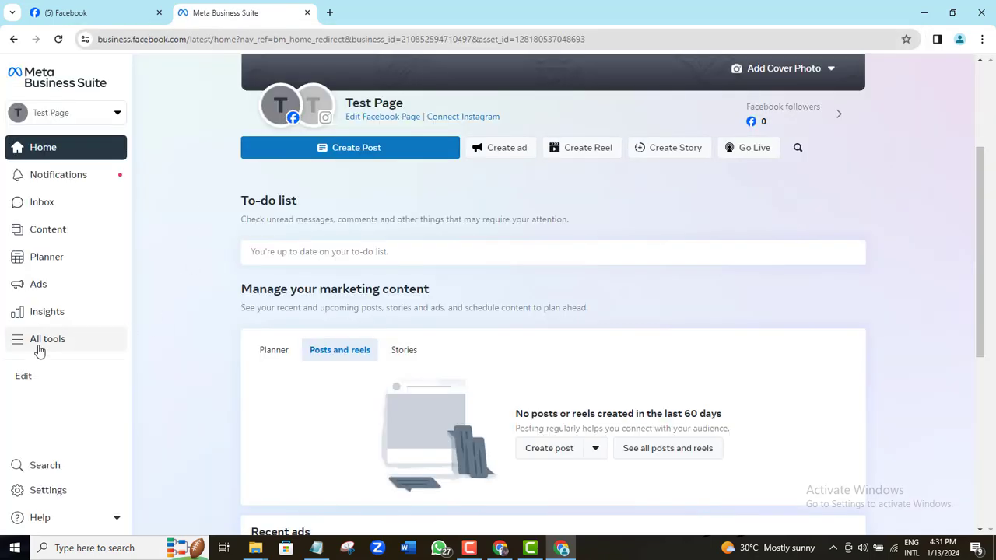
- Go through All tools and Settings to the Pixels page under Data sources
left_click(39, 342)
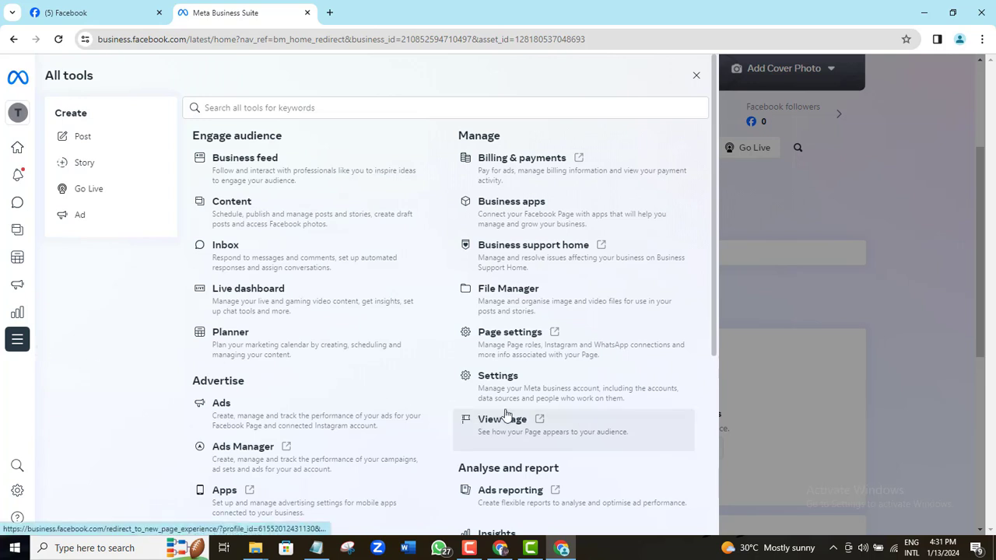
left_click(505, 398)
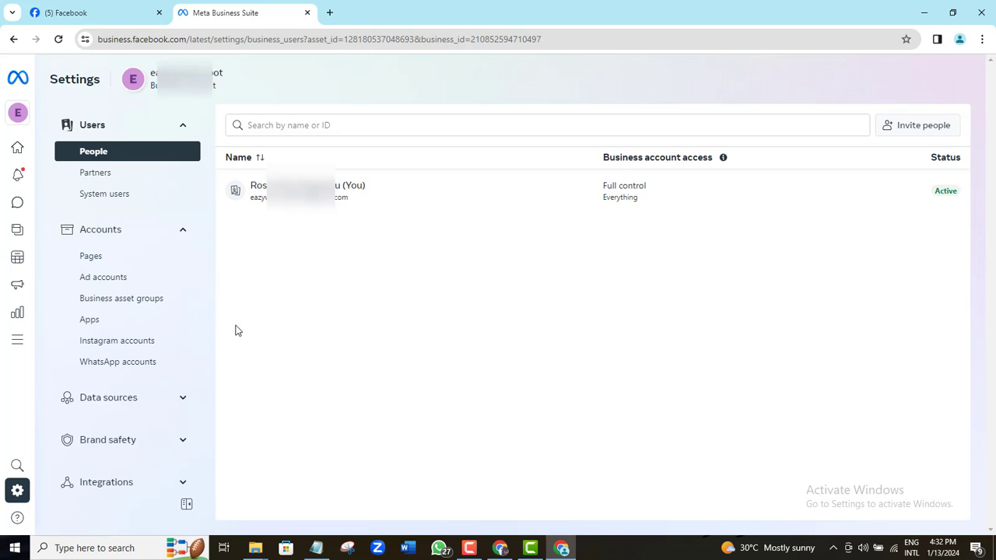
left_click(176, 403)
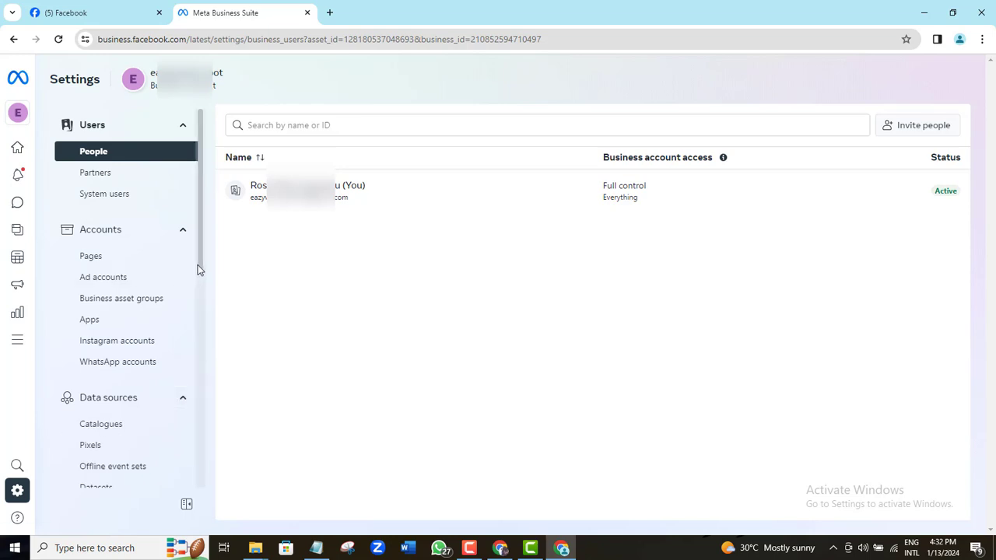
left_click_drag(198, 266, 198, 340)
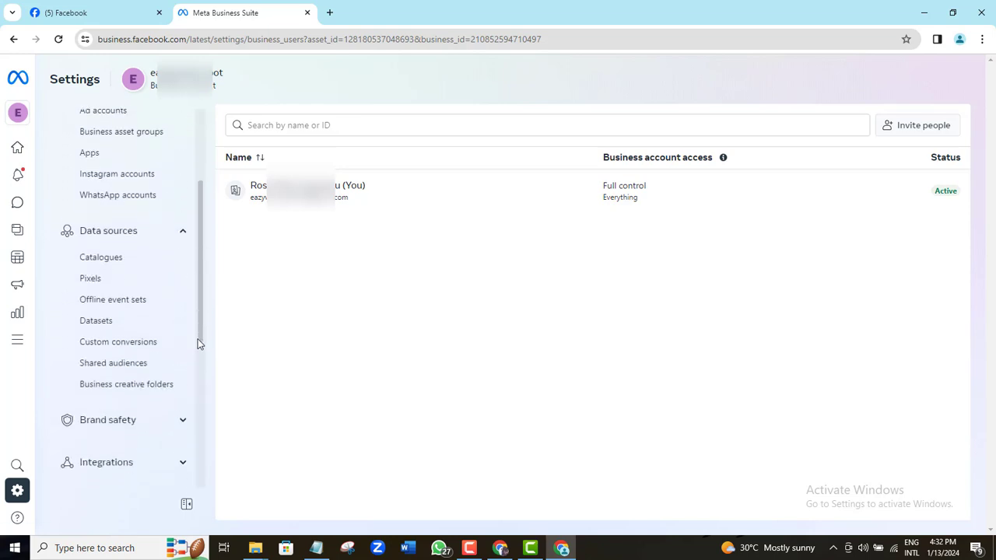
left_click(91, 274)
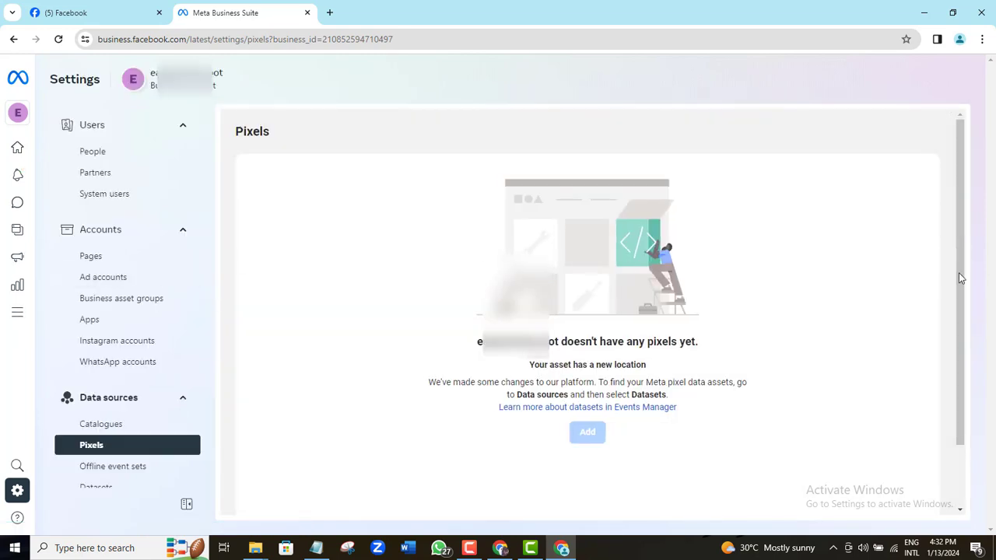
scroll(958, 414, "down", 2)
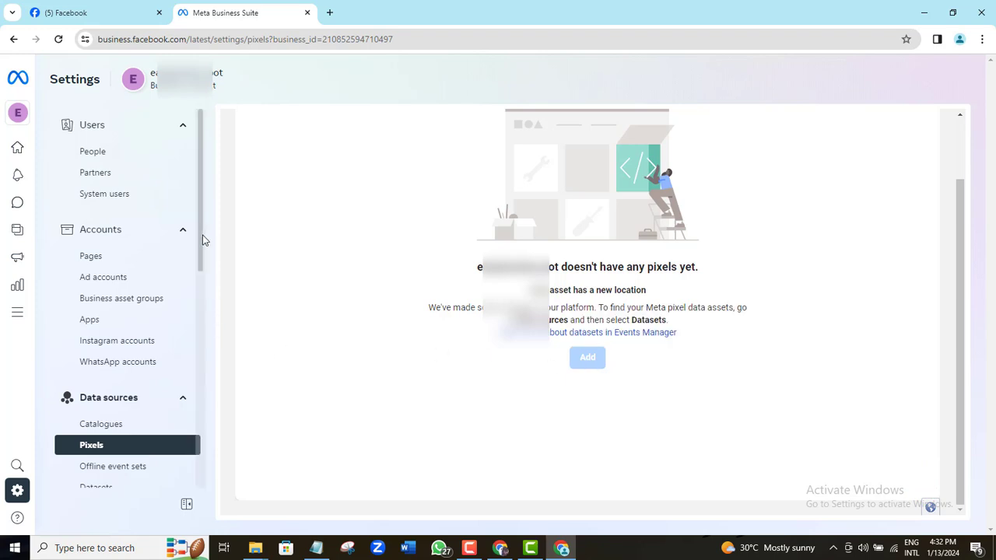
left_click_drag(201, 238, 200, 337)
- Open the Datasets page under Data sources to see Easy Pixel 2's details
left_click(101, 266)
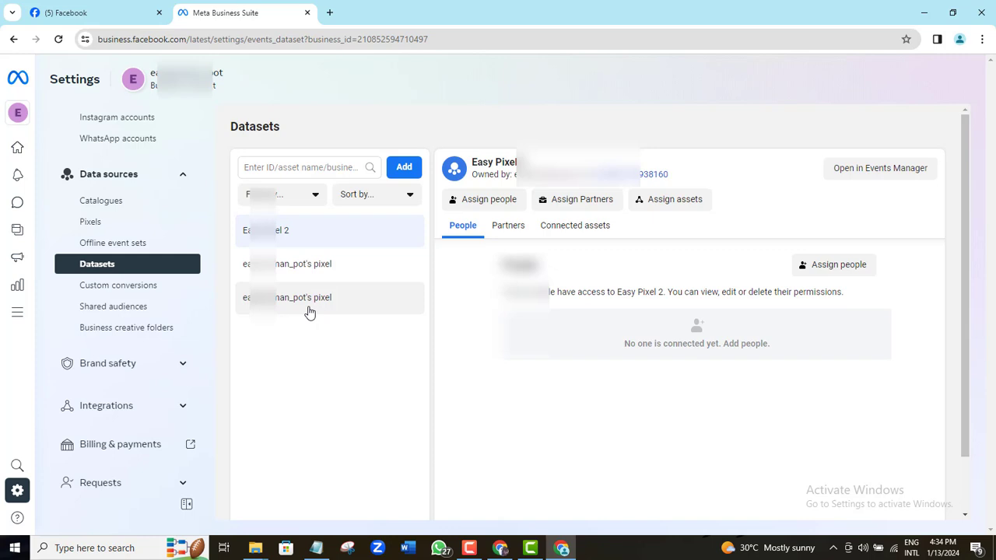
- Add a new dataset named 'New Pixel'
left_click(403, 176)
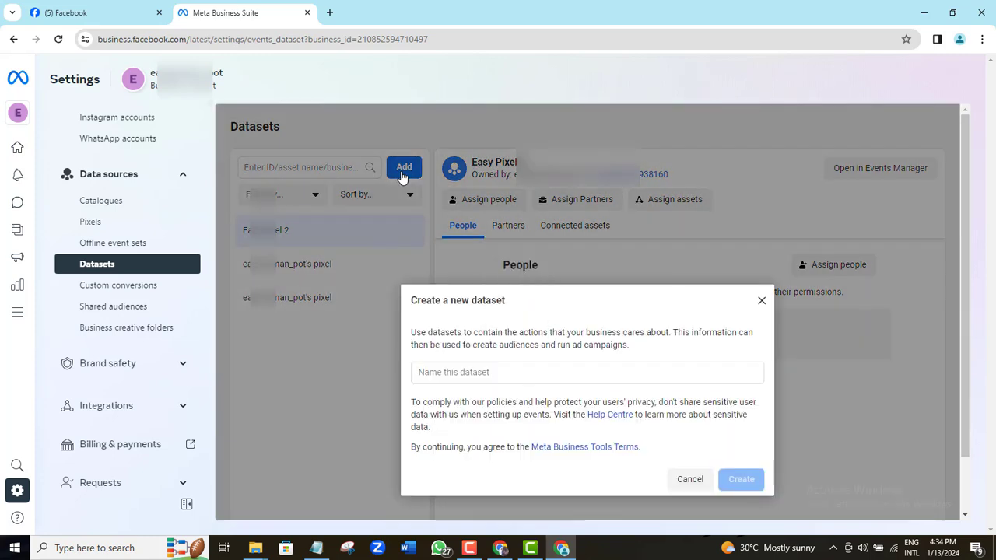
left_click(475, 374)
type("New Pixel")
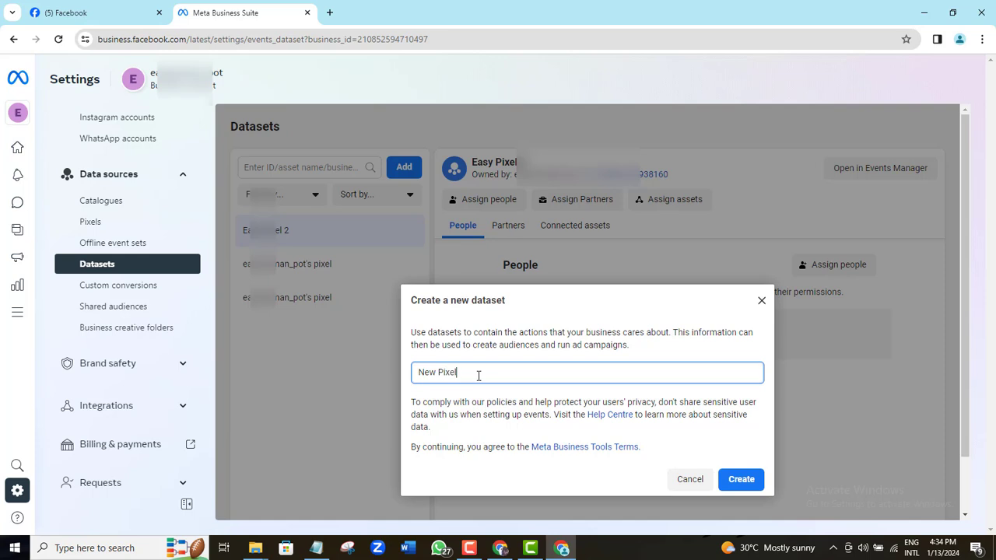
left_click(742, 480)
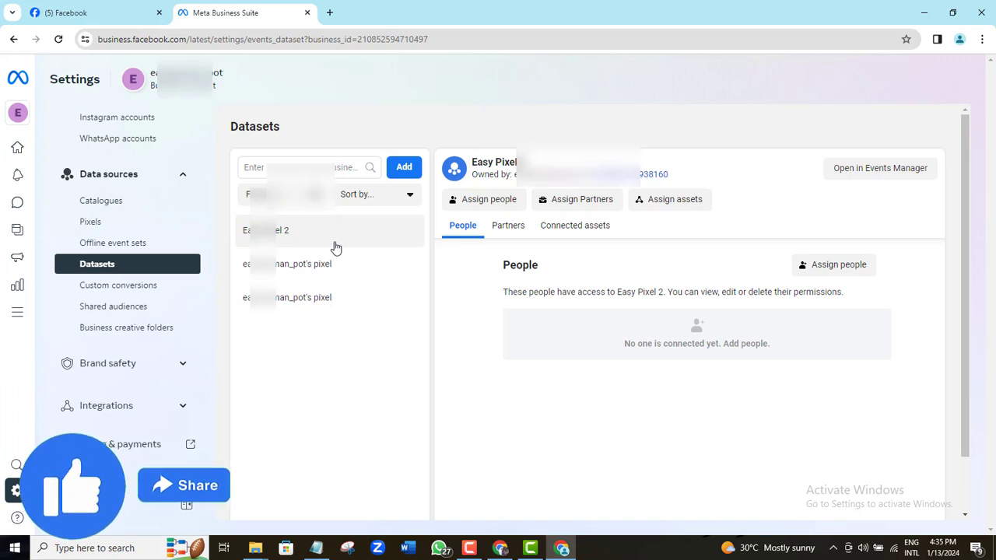
- Open and close the Assign people and Assign partners dialogs for Easy Pixel 2
left_click(477, 201)
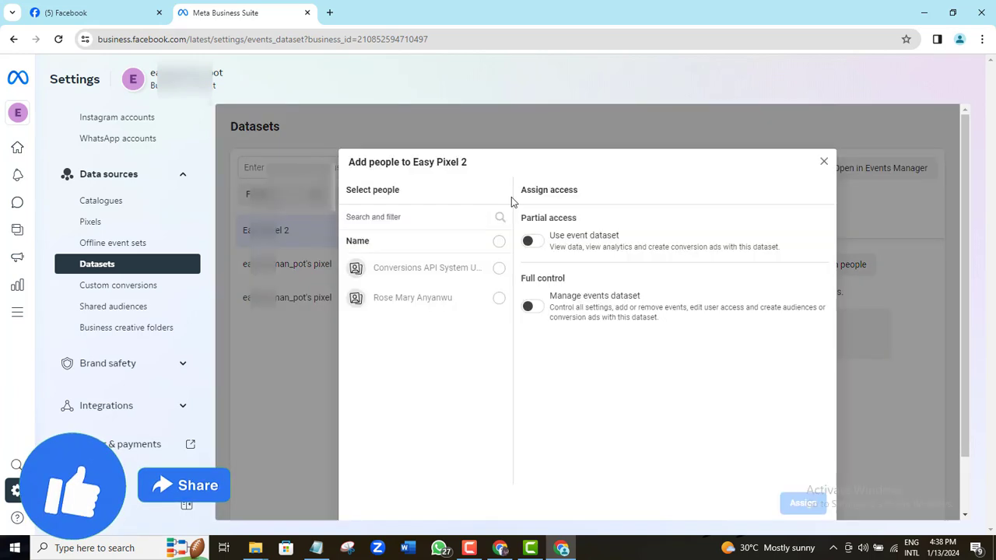
left_click(822, 162)
left_click(573, 202)
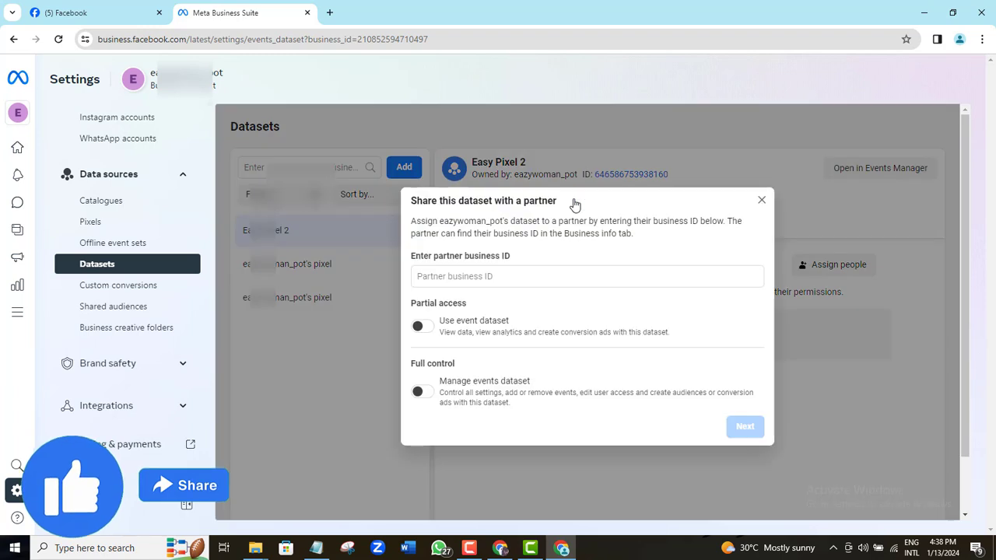
left_click(763, 201)
- Assign the business's ad account to Easy Pixel 2 as a connected asset
left_click(674, 202)
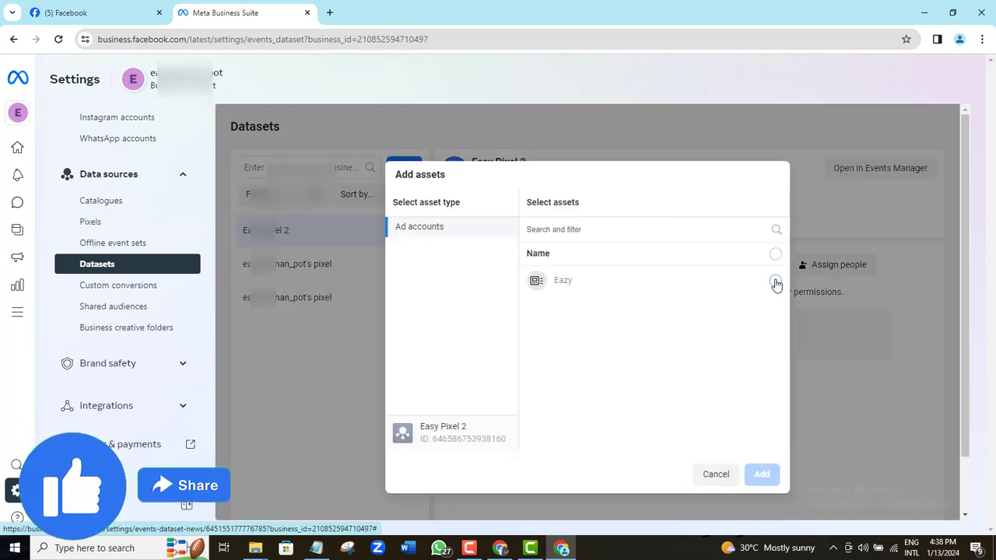
left_click(776, 281)
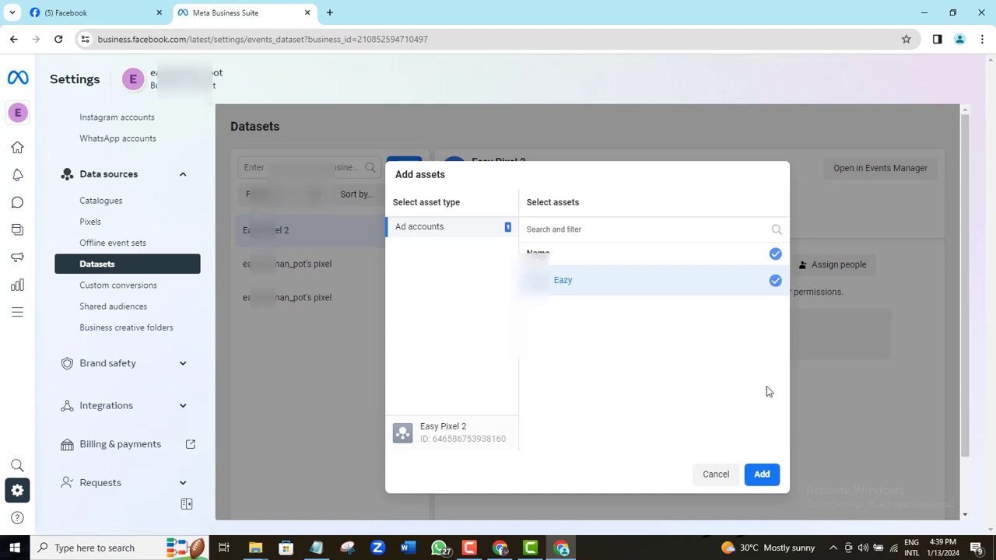
left_click(763, 475)
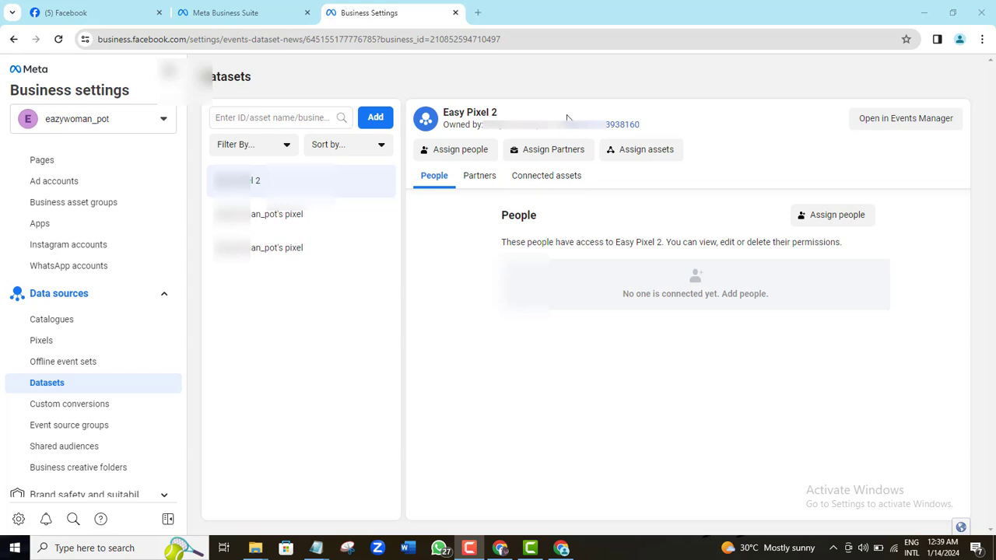
- Select and copy Easy Pixel 2's dataset ID next to Owned by
left_click_drag(566, 123, 637, 131)
left_click(632, 130)
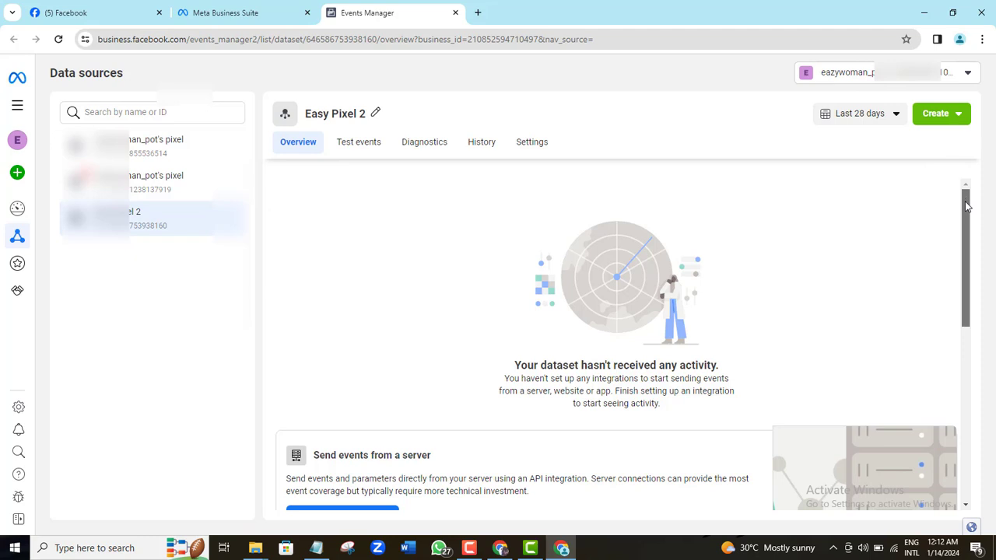
- Choose manual code installation for the website and copy the Meta Pixel base code
left_click_drag(967, 206, 985, 322)
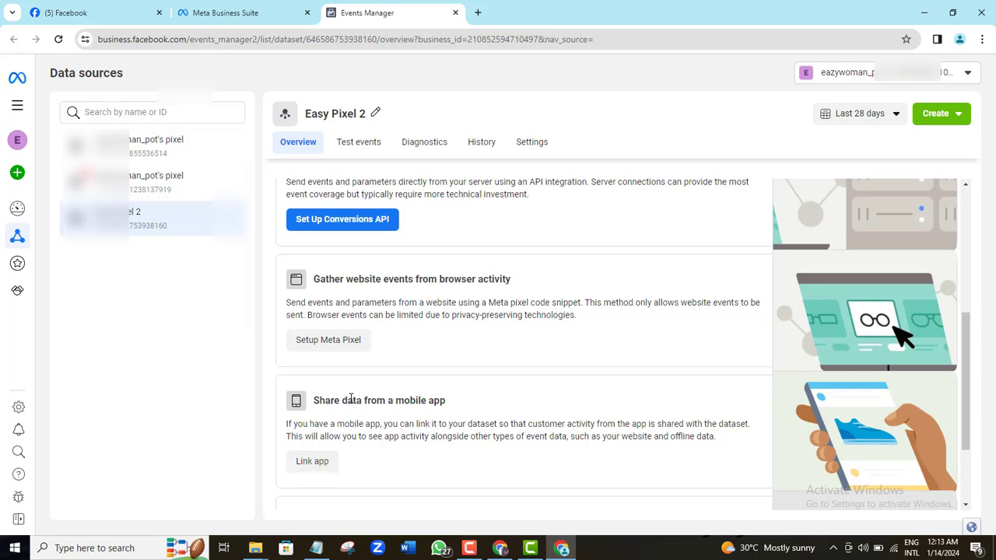
left_click(336, 342)
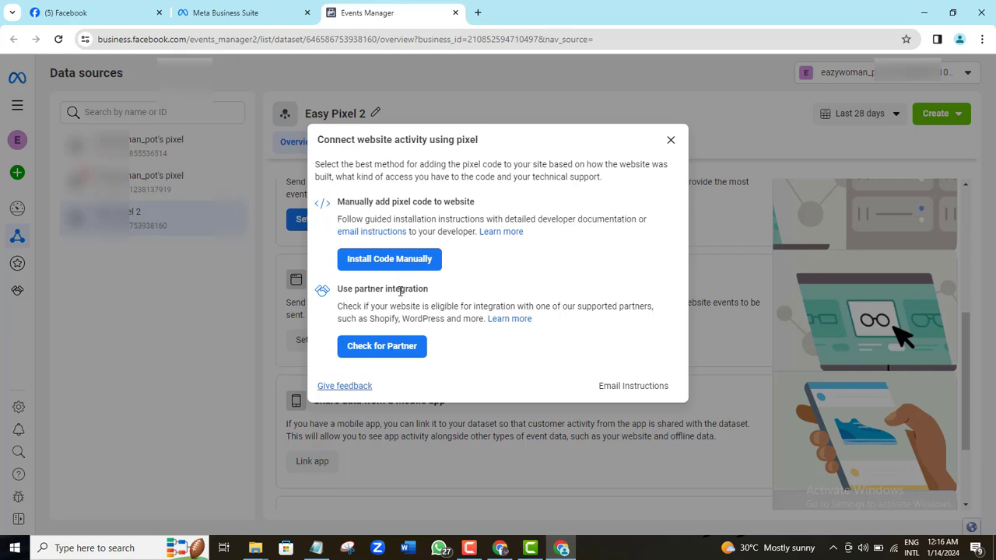
left_click(406, 262)
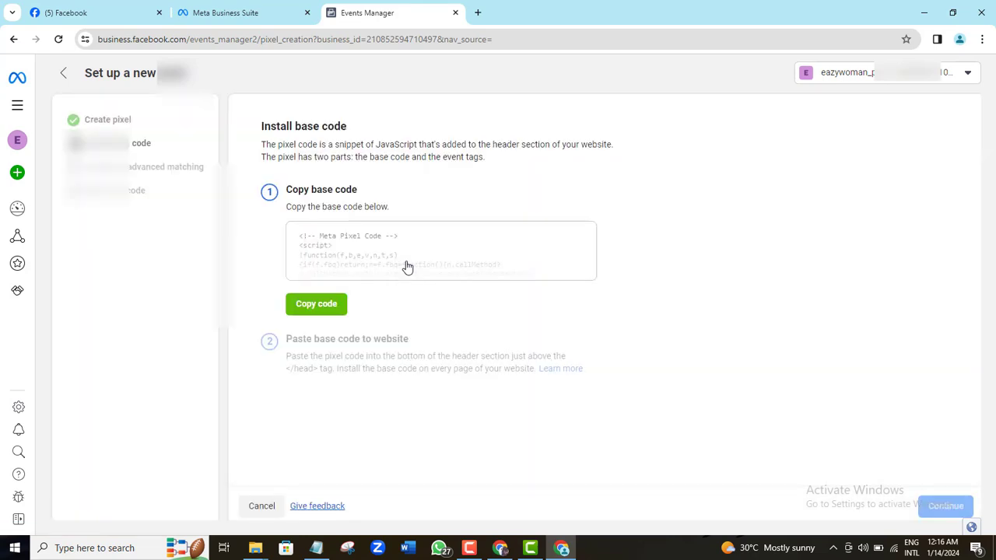
left_click(318, 305)
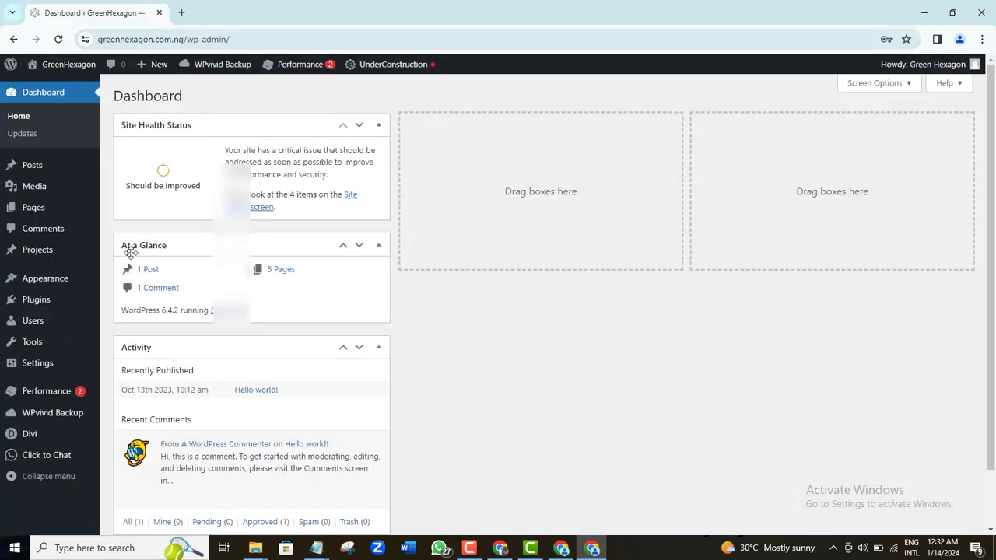
- Search the plugin directory for 'wpcode', then install and activate WPCode Lite
mouse_move(40, 307)
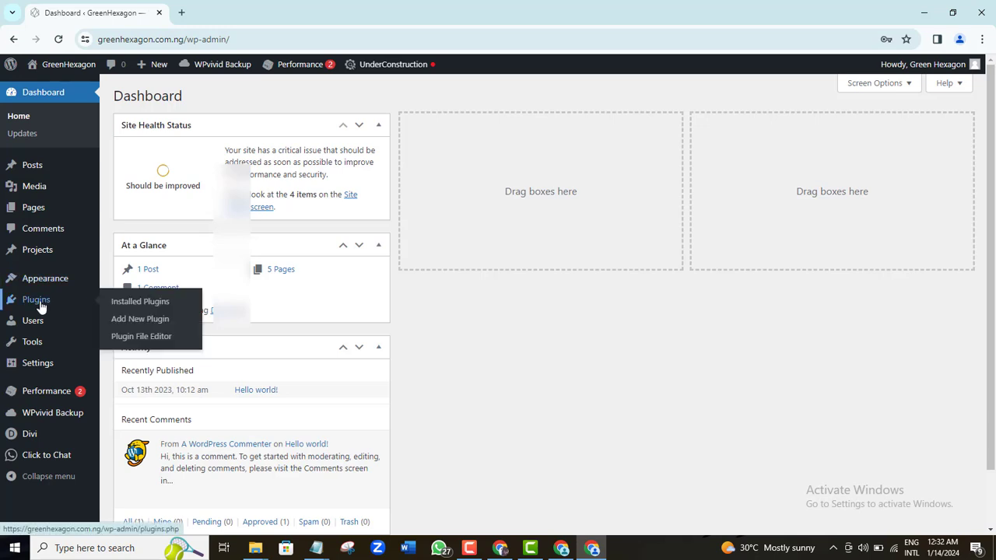
left_click(147, 325)
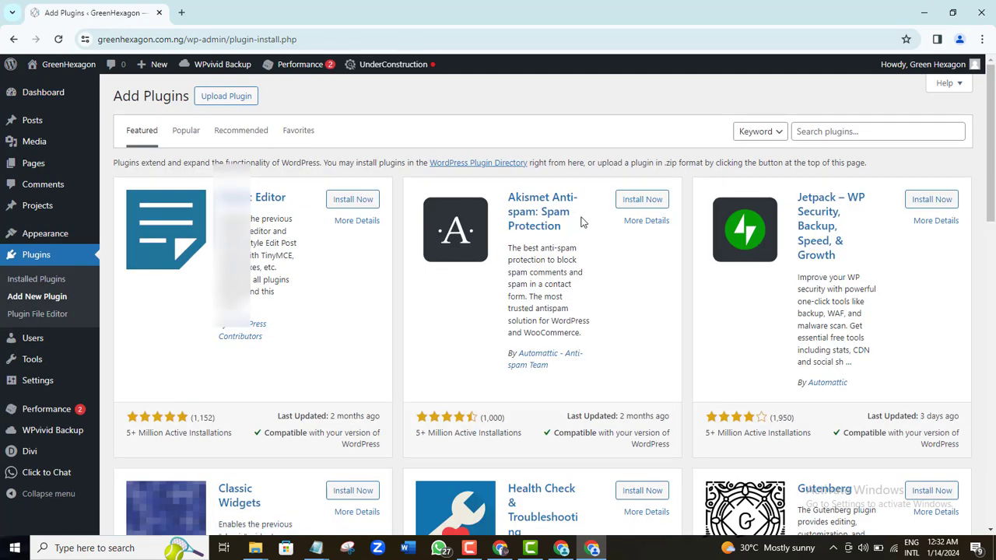
left_click(843, 131)
type("wpcode")
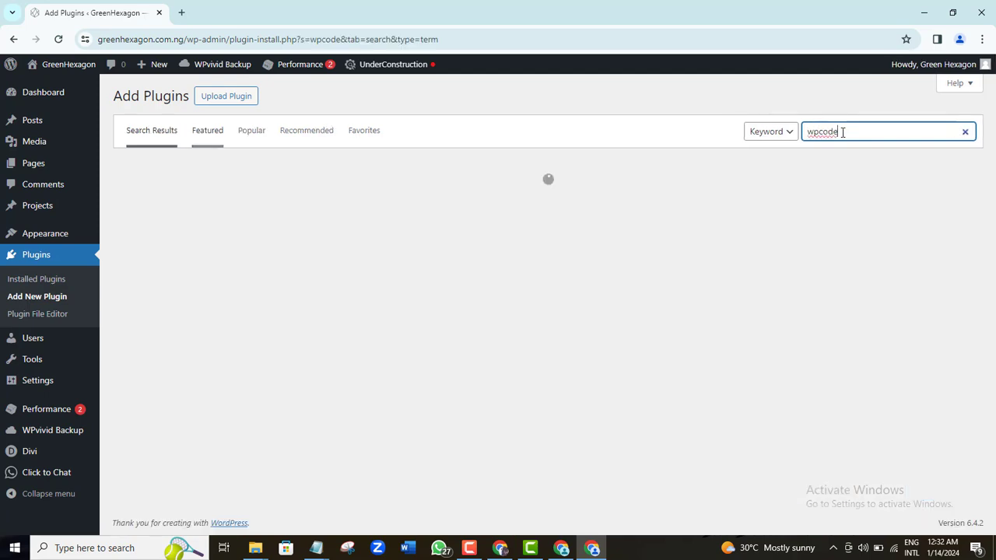
left_click(347, 202)
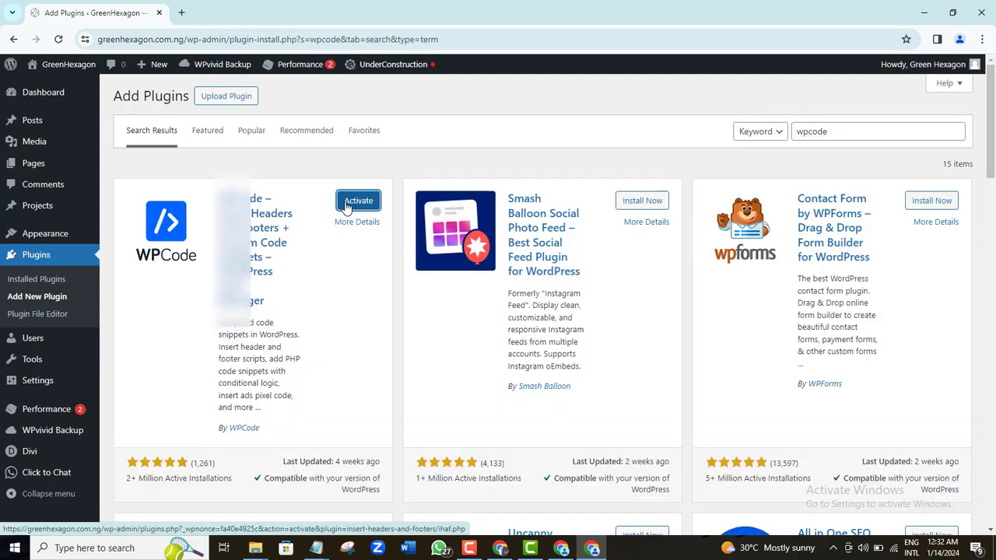
left_click(354, 203)
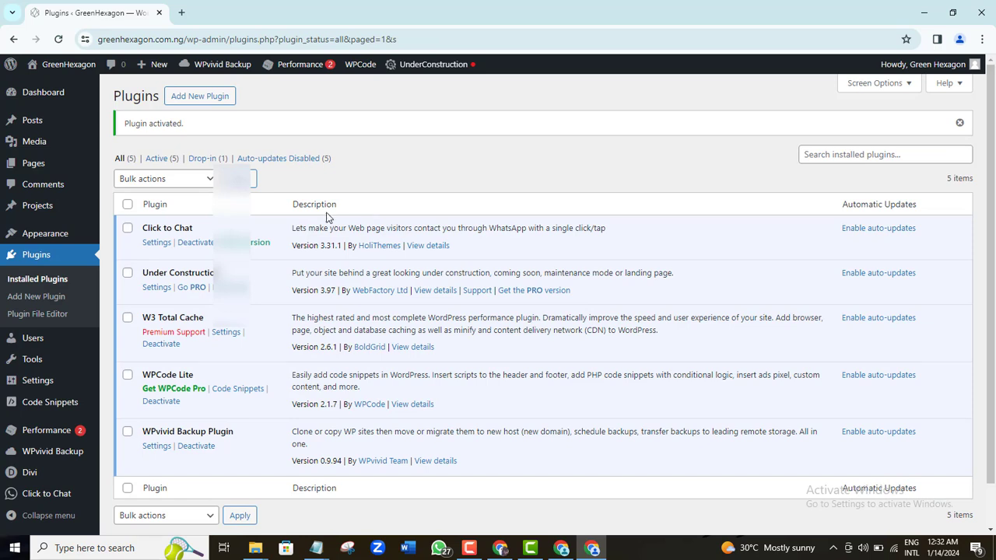
- Paste the Meta Pixel base code into WPCode's global Header box and save the settings
mouse_move(49, 405)
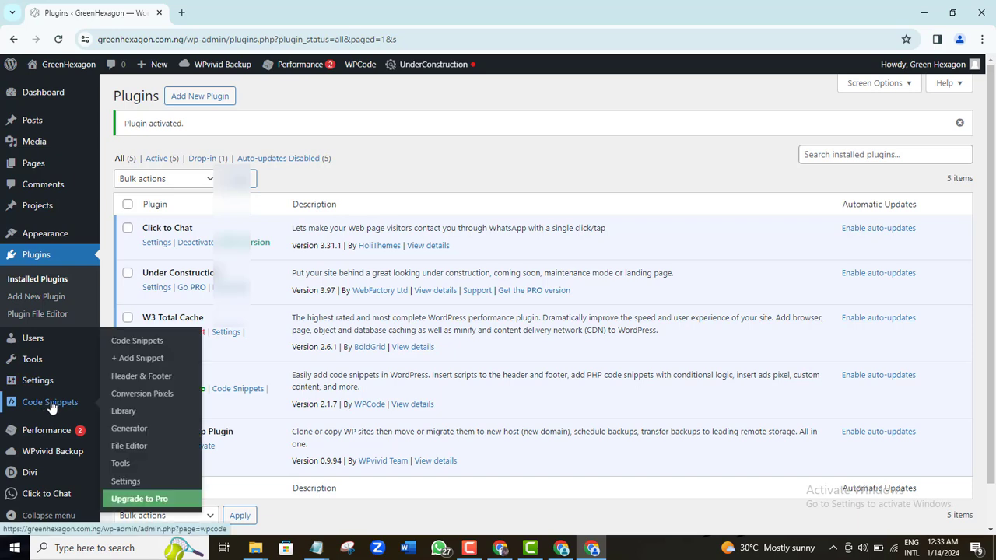
left_click(138, 382)
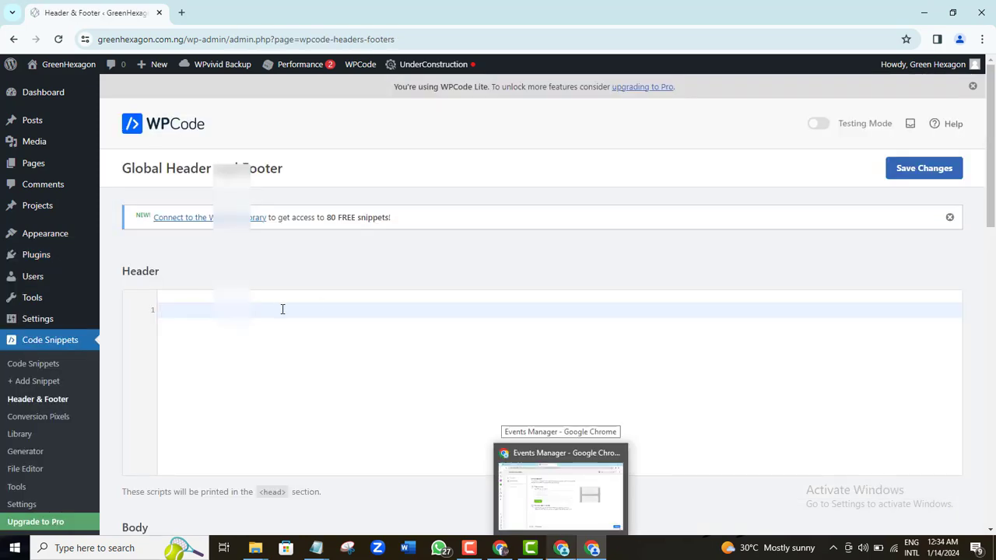
right_click(283, 309)
left_click(324, 171)
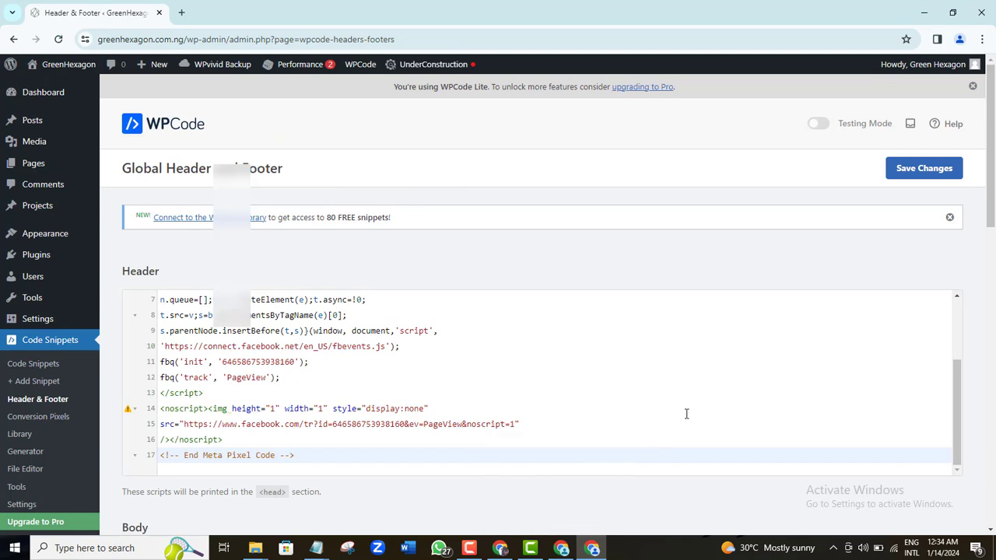
left_click(934, 179)
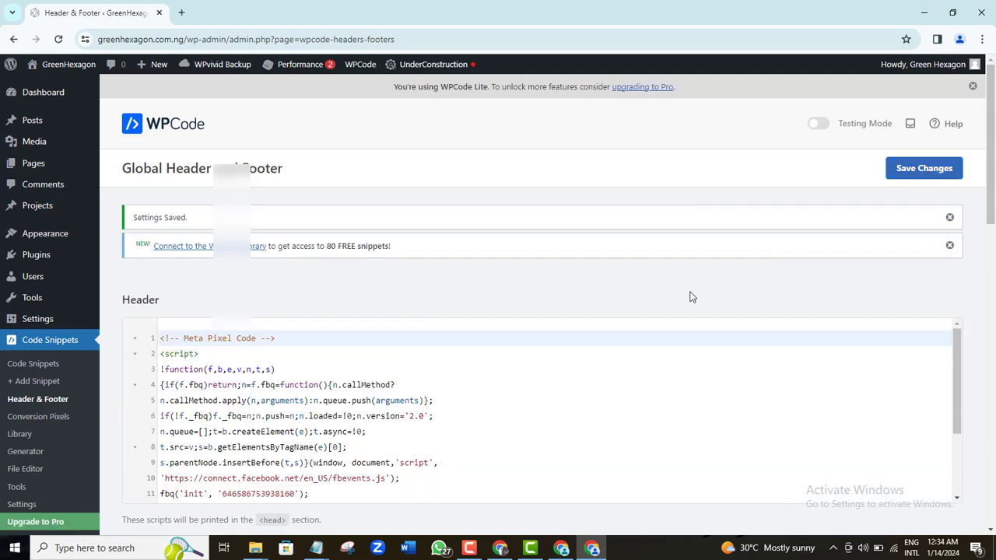
- Back in Events Manager, enable automatic advanced matching and continue to the Add event code step
left_click(562, 550)
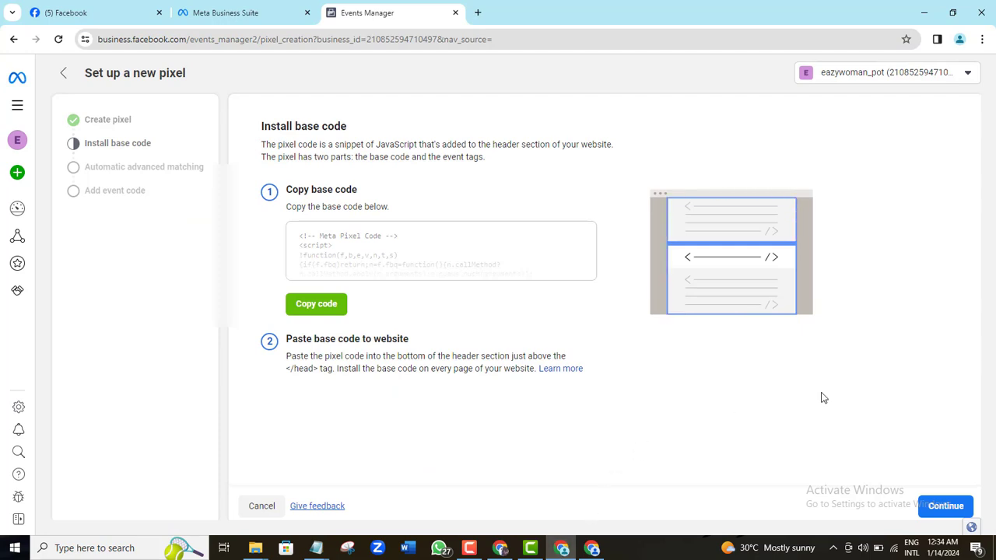
left_click(946, 507)
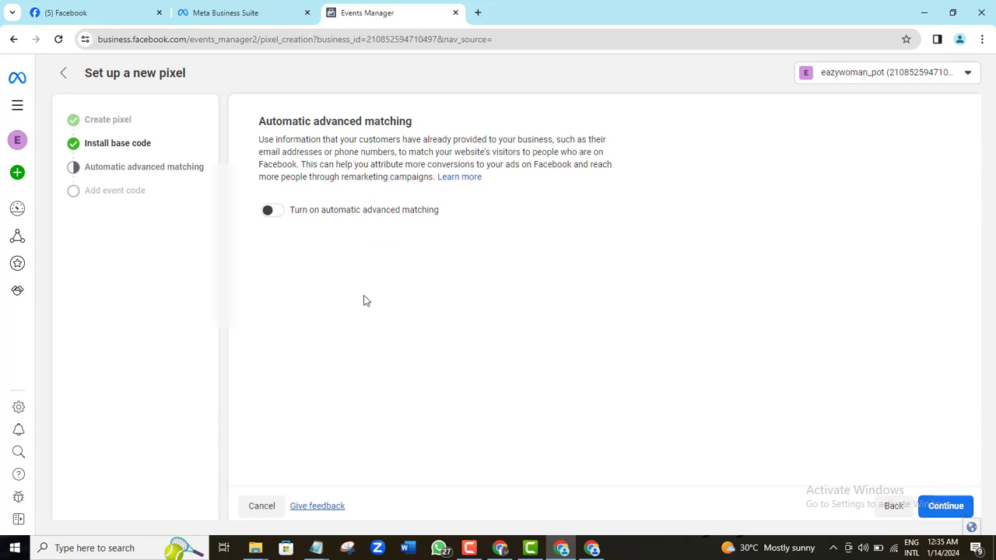
left_click(283, 218)
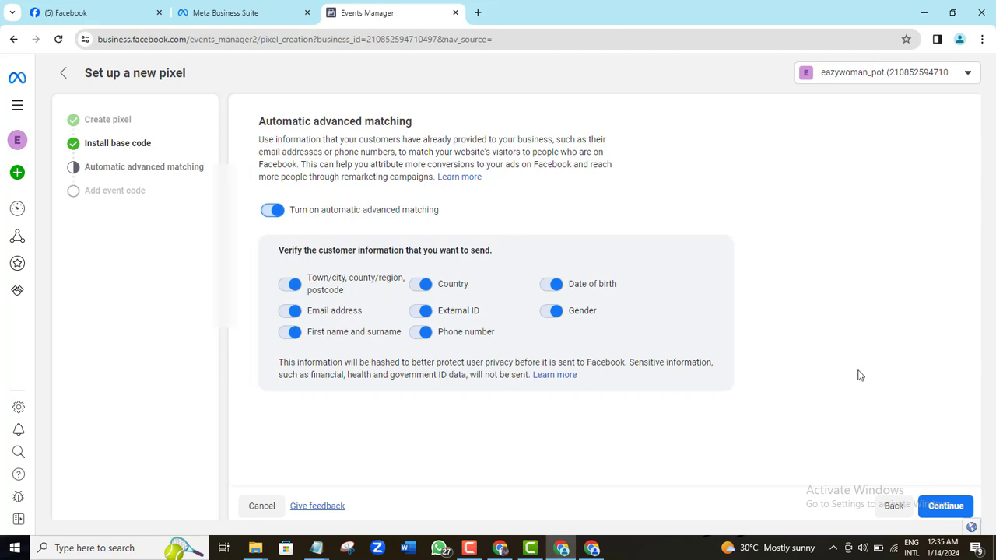
left_click(945, 507)
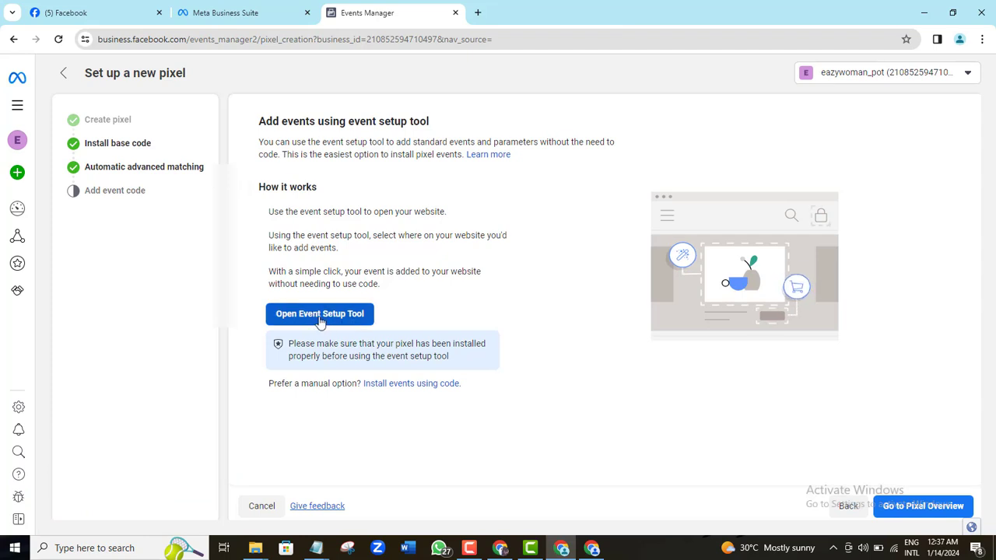
- Launch the event setup tool, then dismiss the Set up events window warning no pixel events yet
left_click(320, 314)
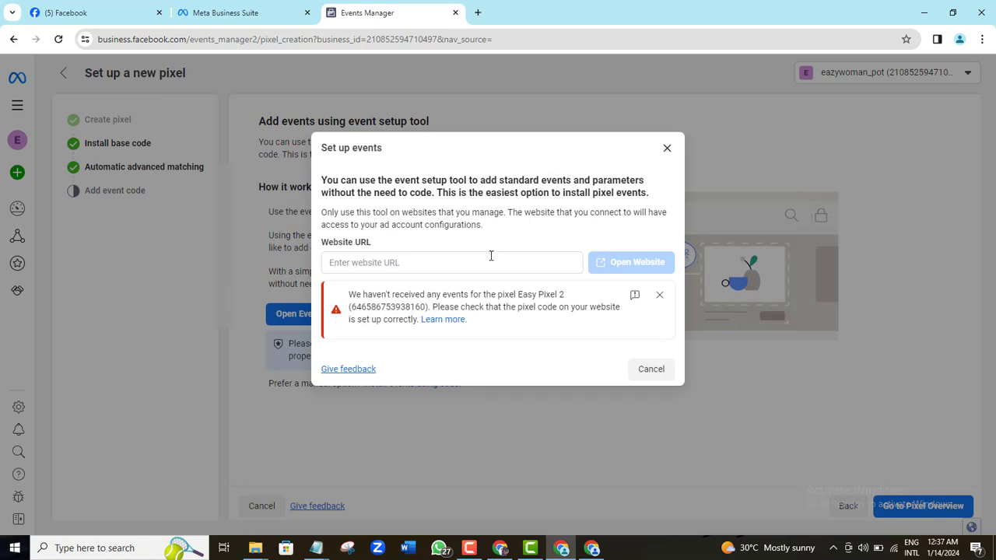
left_click(667, 148)
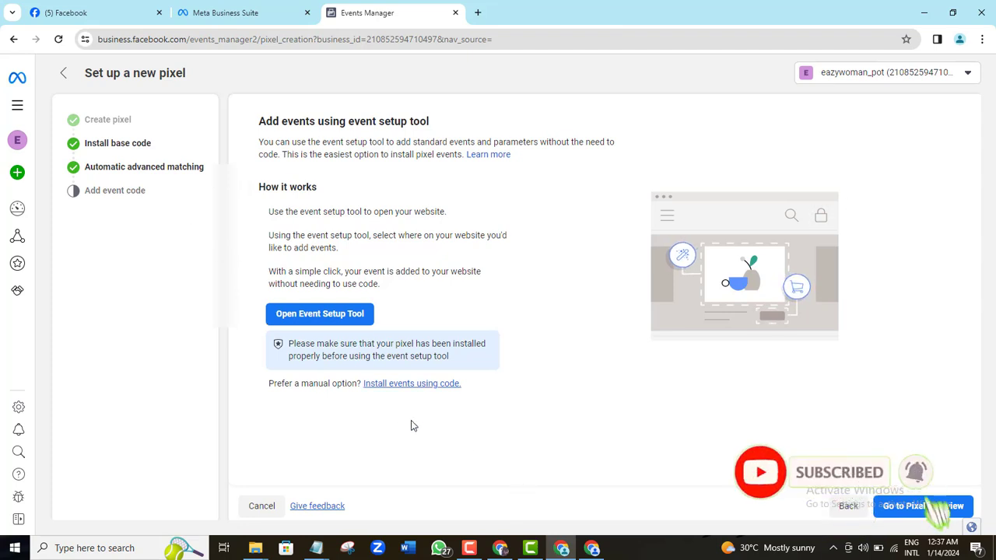
left_click(470, 549)
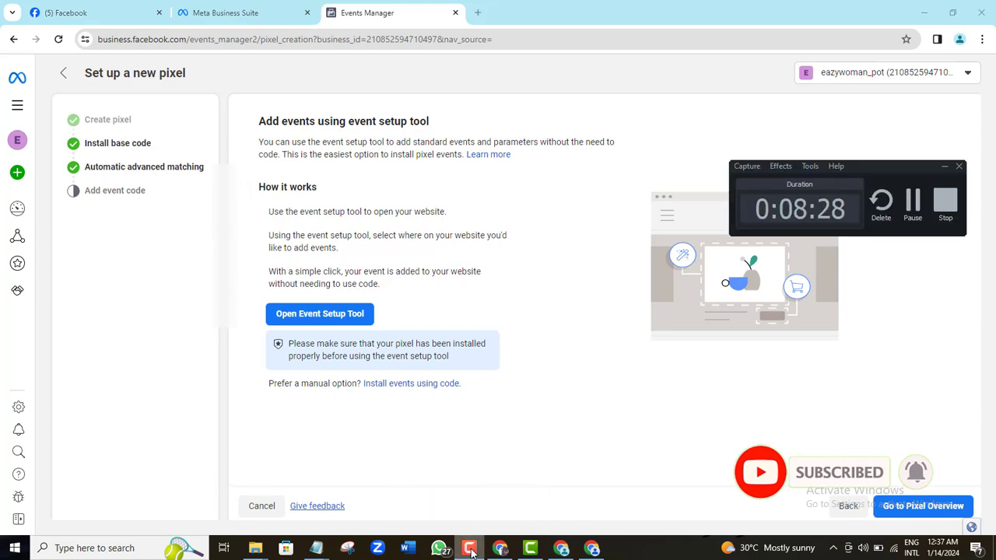